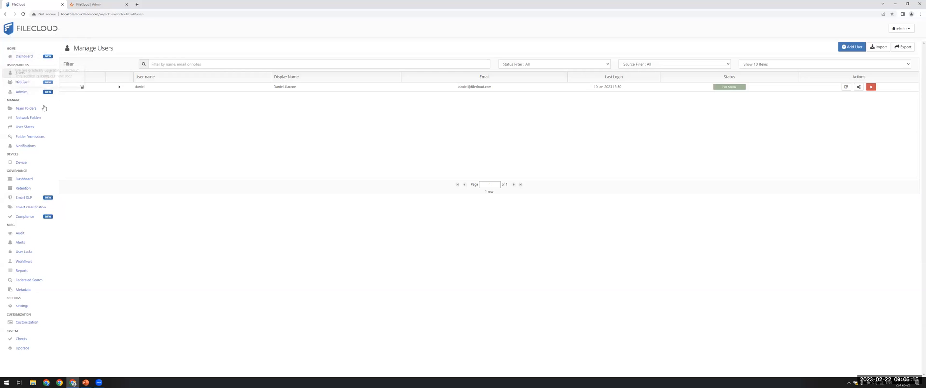
Browse the old admin interface's Team Folders, Network Folders, User Shares and Folder Permissions pages, ending on Admins
left_click(44, 109)
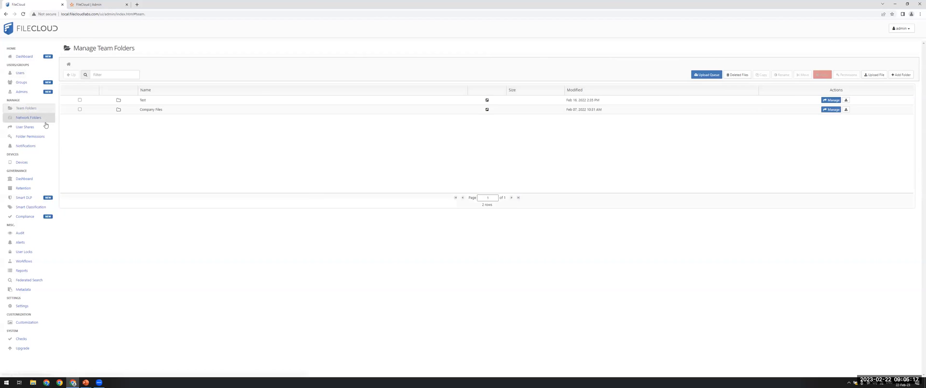
left_click(43, 117)
left_click(41, 127)
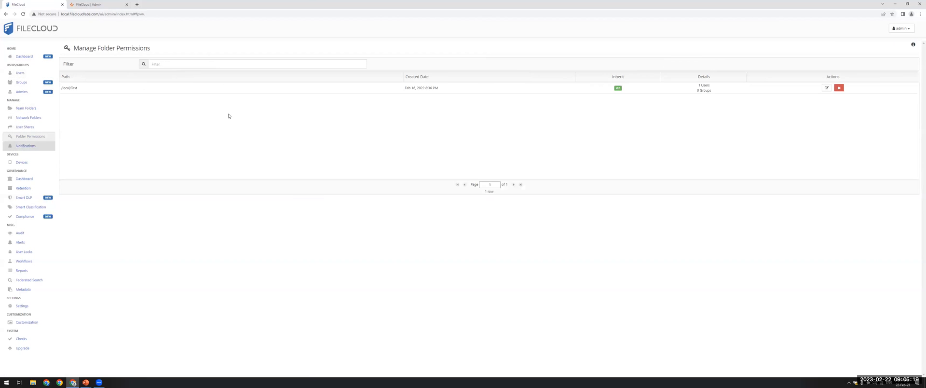
left_click(40, 94)
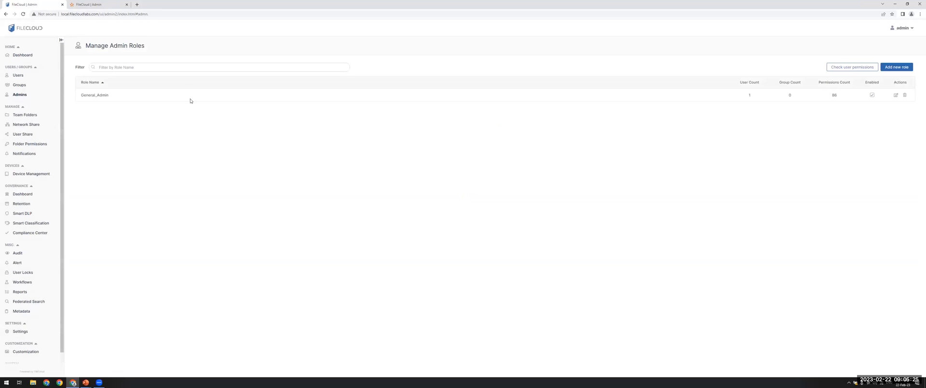
Switch to the online FileCloud admin site and review its Users, Groups, Admins, Network Share and User Share pages
left_click(102, 4)
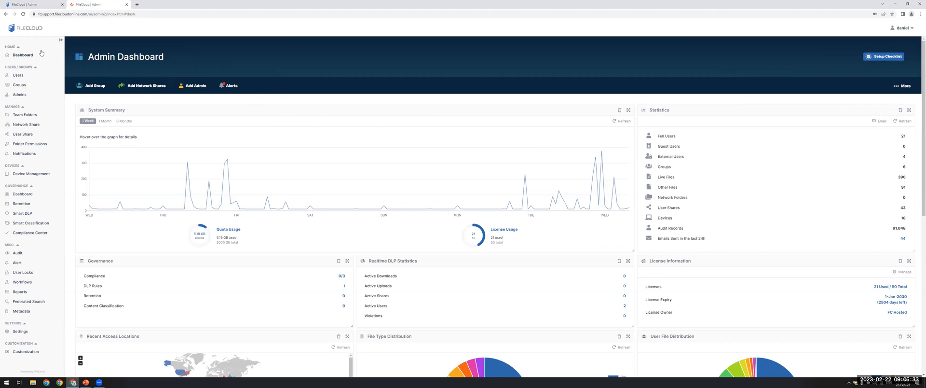
left_click(27, 75)
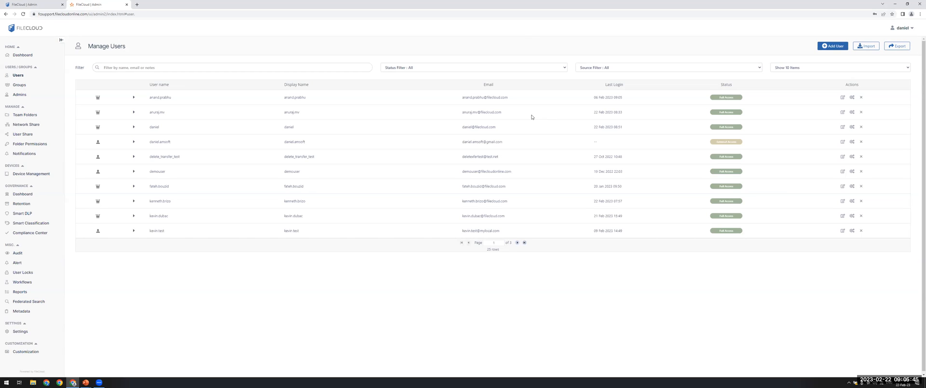
left_click(28, 88)
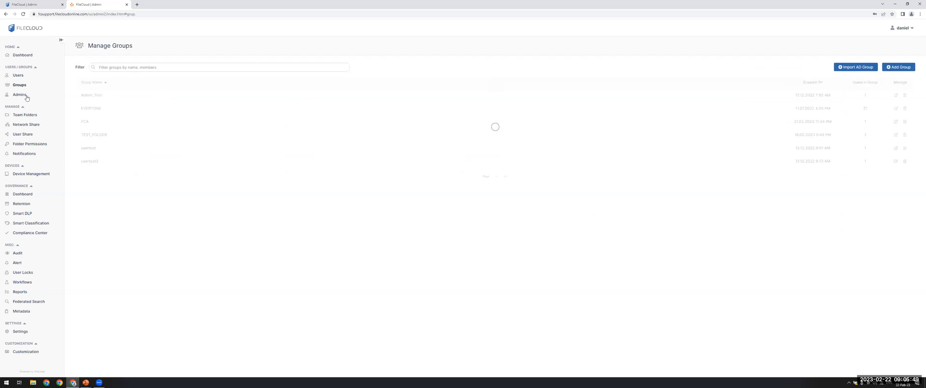
left_click(27, 95)
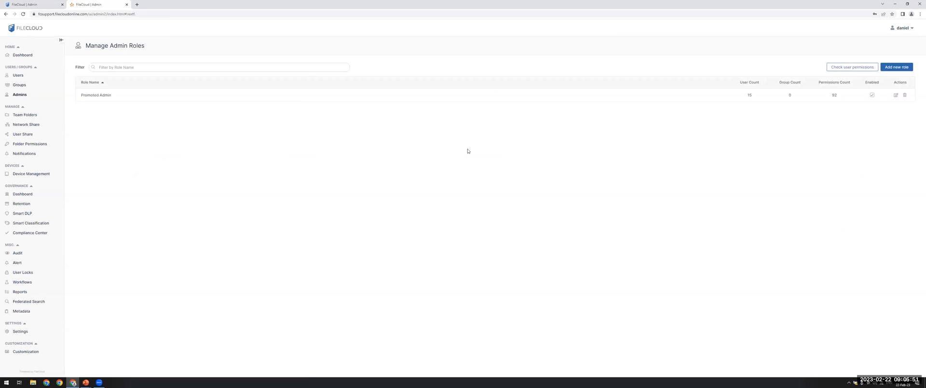
left_click(36, 126)
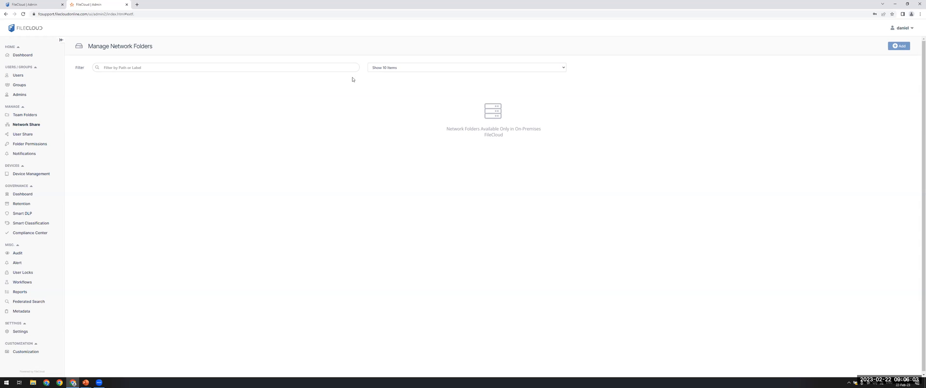
left_click(23, 133)
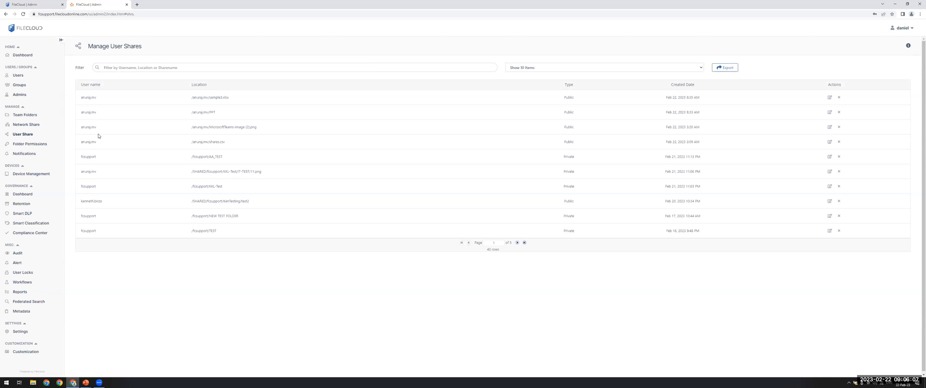
Switch to the PowerPoint slide show, bring up the "New Team Folders UI" slide, and return to the browser's local FileCloud admin site
key("alt+Tab")
left_click(165, 86)
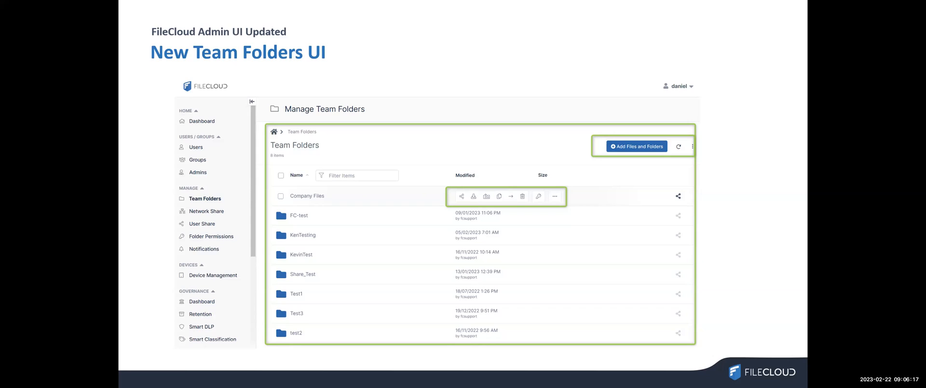
key("alt+Tab")
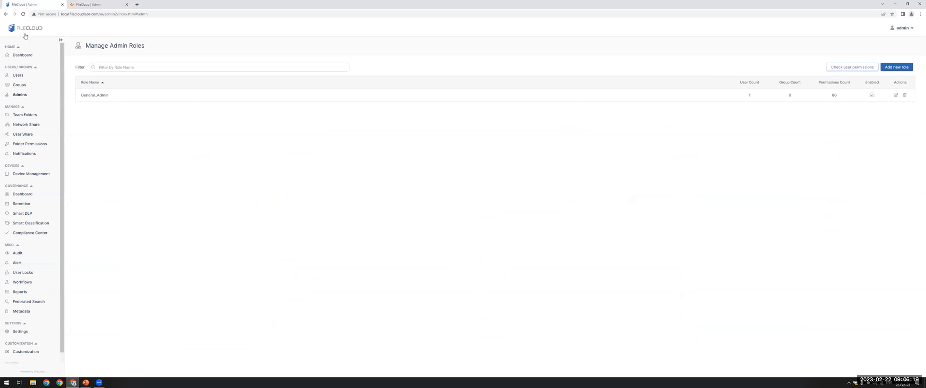
Examine the Test team folder's share settings and the invited user's miscellaneous permissions in the old interface, and close them without saving
left_click(30, 115)
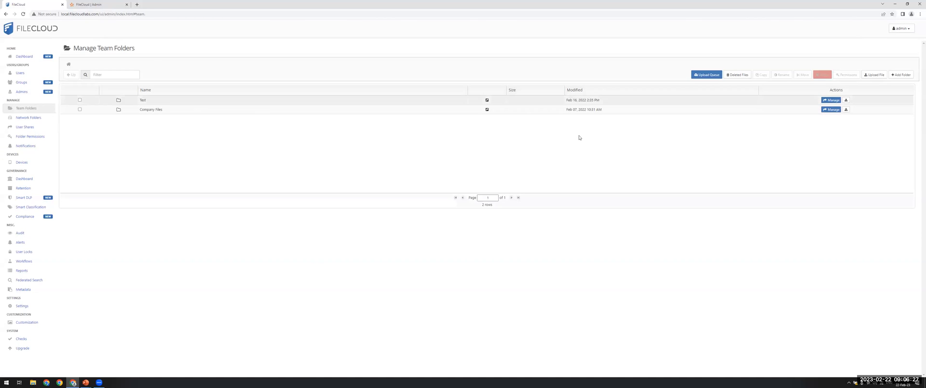
left_click(832, 101)
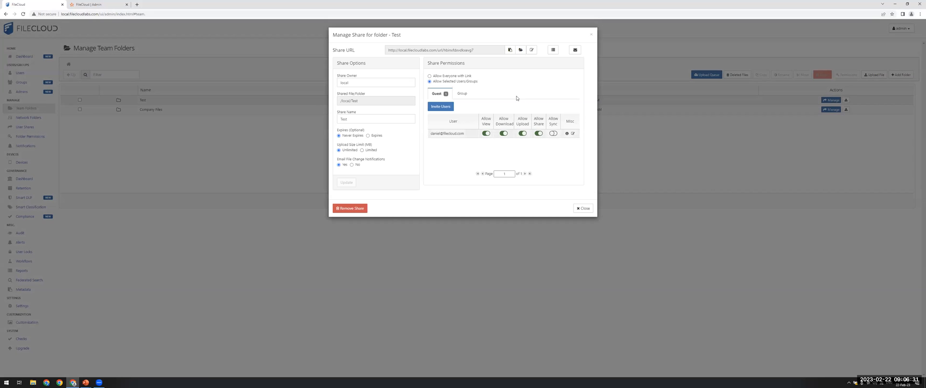
left_click(573, 133)
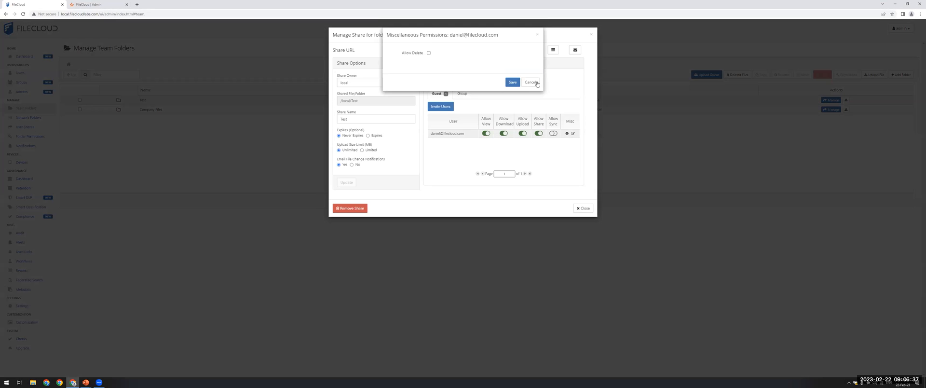
left_click(538, 82)
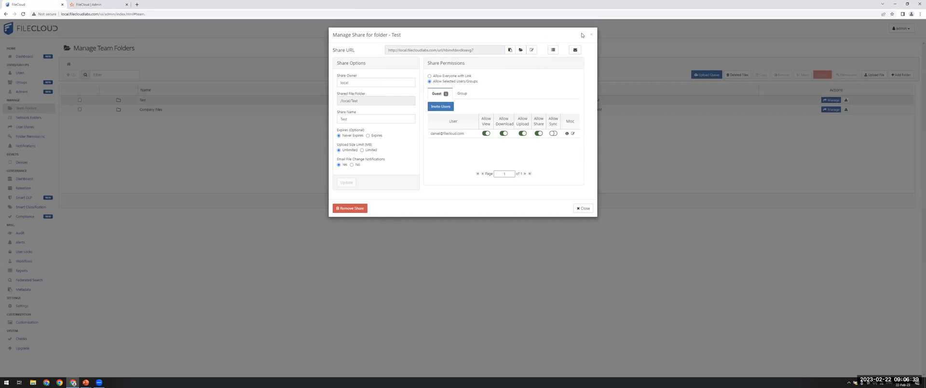
left_click(325, 45)
Check the old team folder list for context actions and select the Company Files folder
right_click(209, 103)
right_click(194, 110)
right_click(176, 122)
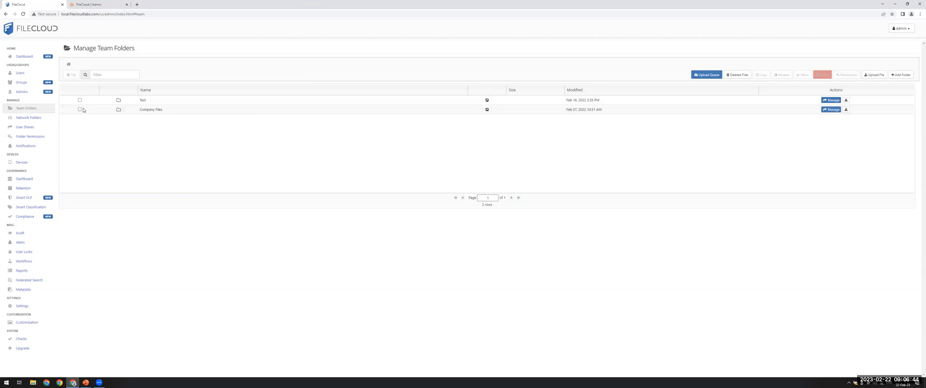
left_click(399, 108)
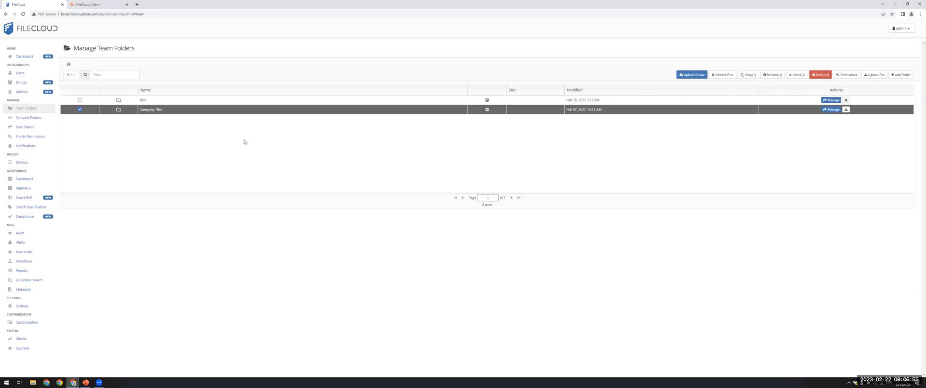
Share the FC-test team folder on the online FileCloud admin site and invite an existing user account found by name
left_click(96, 5)
left_click(38, 115)
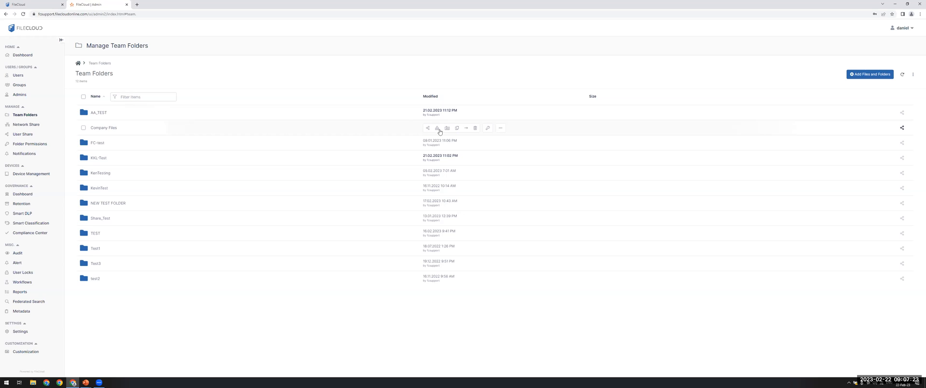
left_click(427, 144)
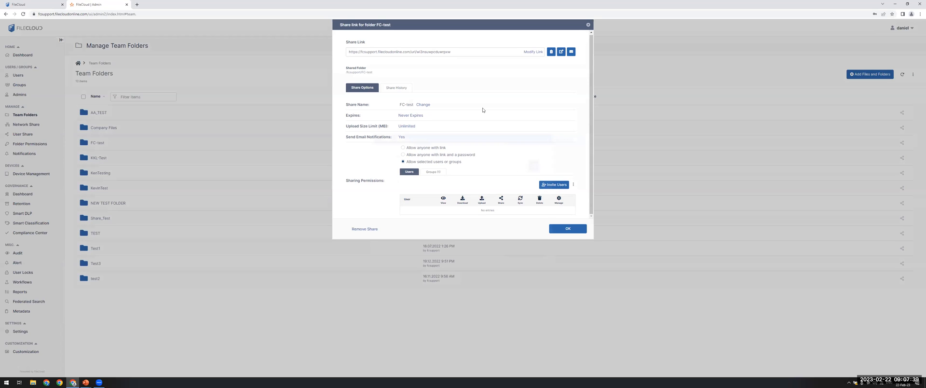
type("dfaniel")
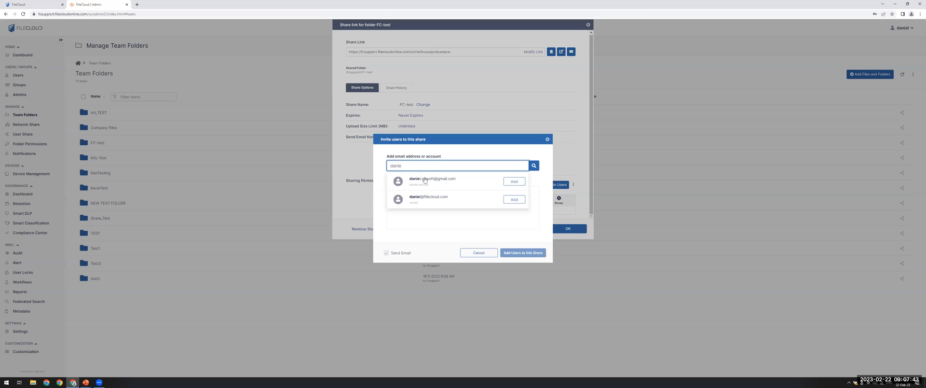
left_click(500, 203)
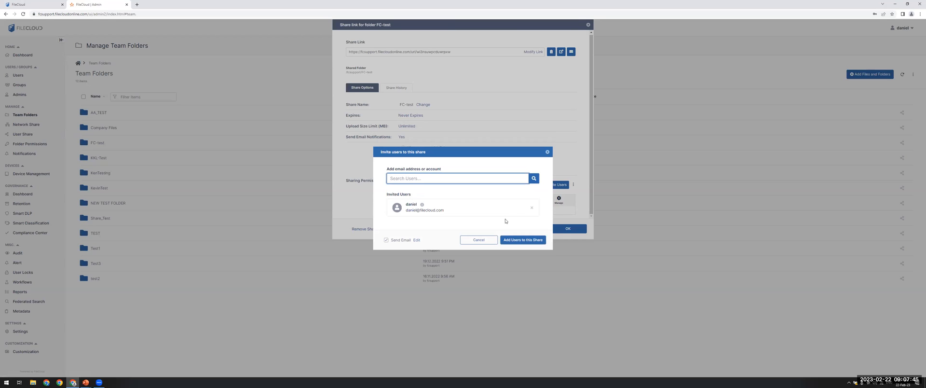
left_click(519, 242)
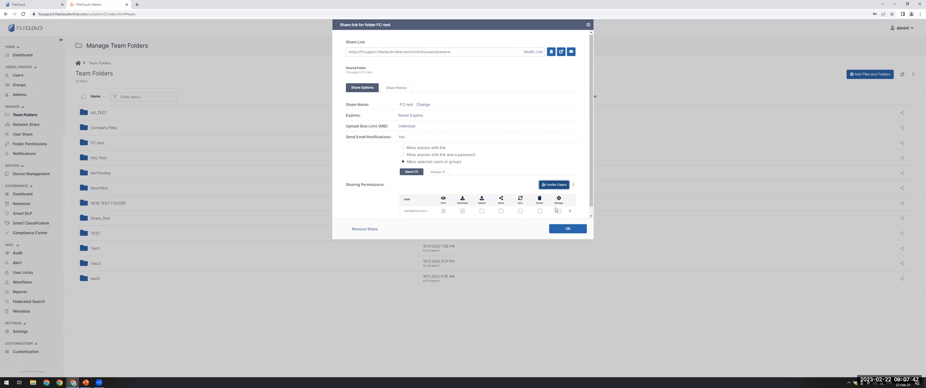
Grant the invited user upload, share, sync, delete and manage permissions on the FC-test share and confirm the share
left_click(539, 211)
left_click(558, 211)
left_click(520, 211)
left_click(500, 211)
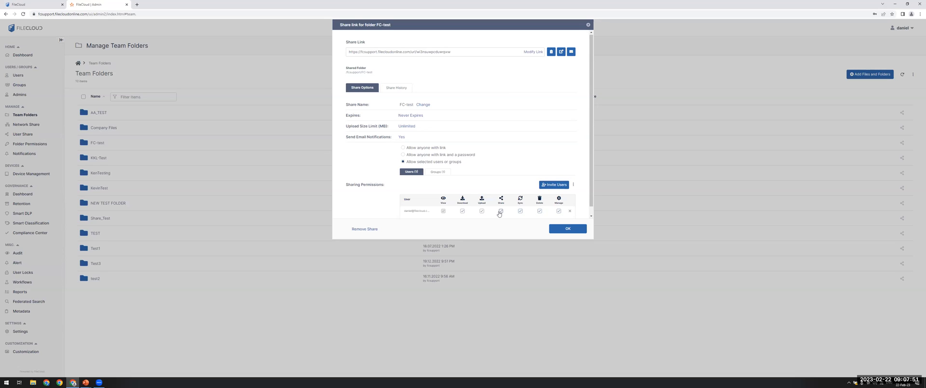
scroll(485, 191, "down", 1)
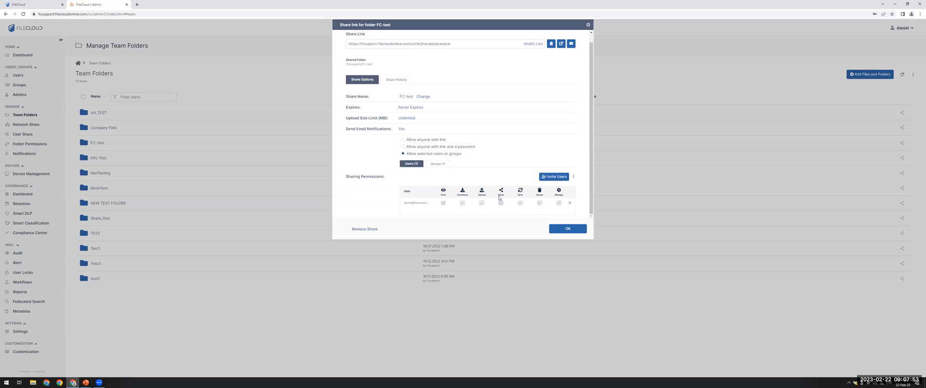
left_click(554, 228)
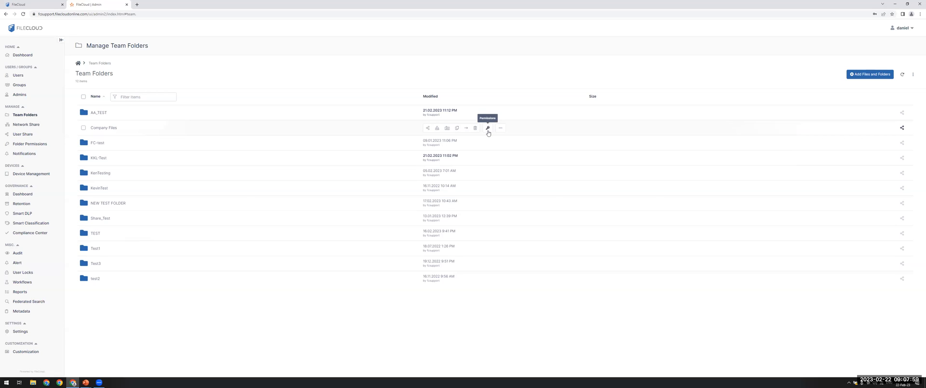
Examine the folder-level security of the Company Files team folder, including the option for adding users, and close it
left_click(487, 129)
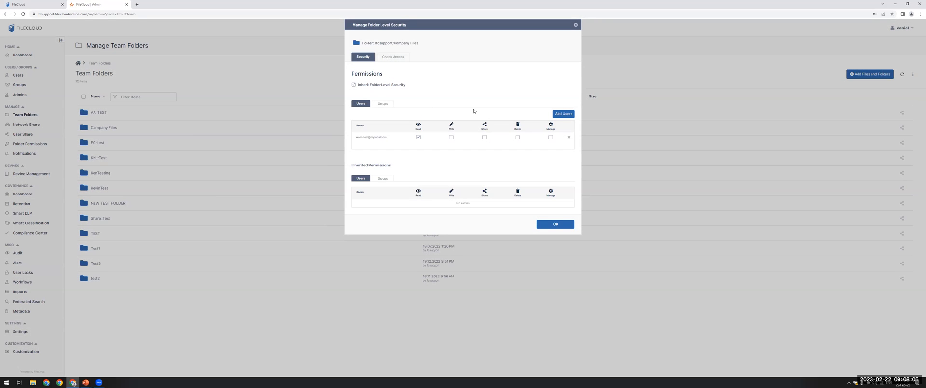
left_click(566, 117)
left_click(559, 224)
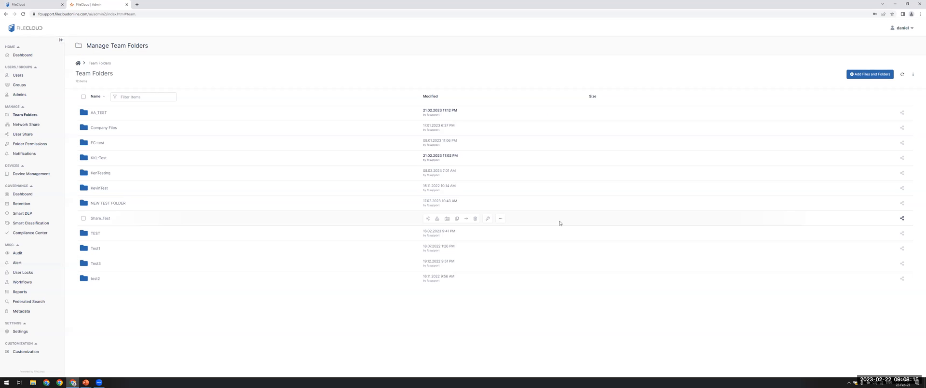
Switch to the PowerPoint slide show, advance to the "What's new in Team Folders UI" slide, and return to the browser
key("alt+Tab")
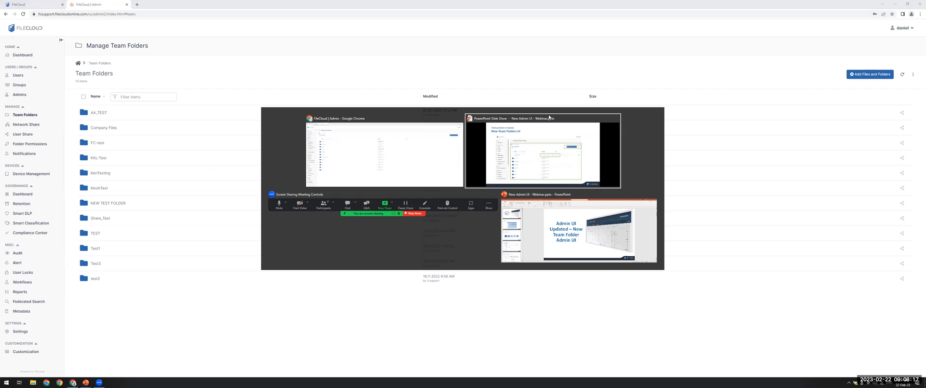
key("Right")
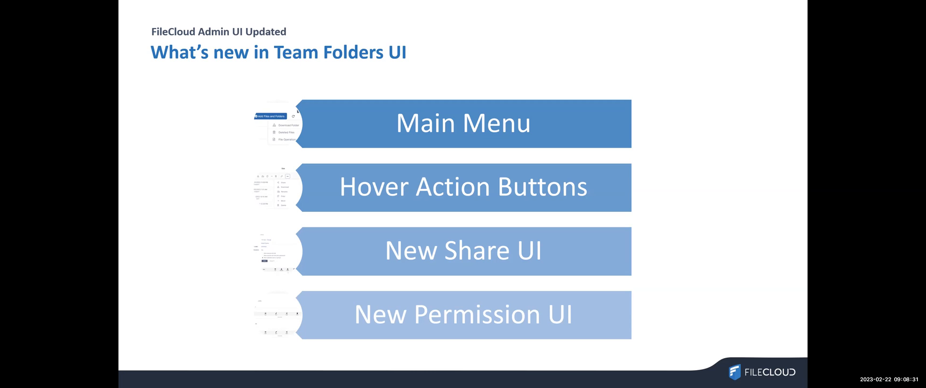
key("alt+Tab")
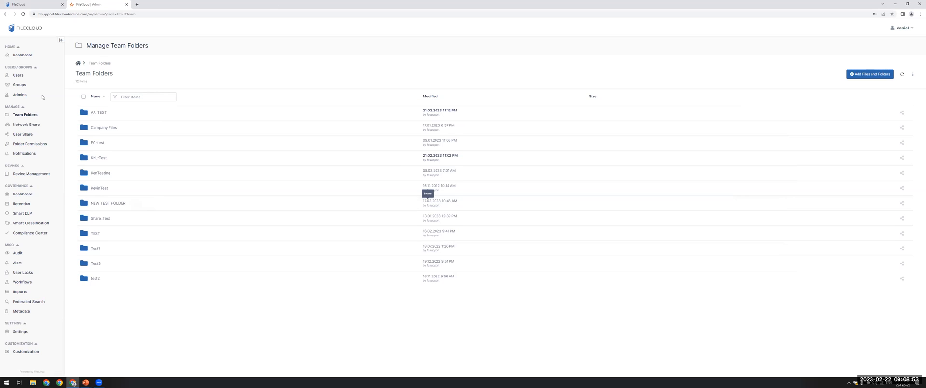
Select the first four team folders, from AA_TEST through the one below FC-test
left_click(86, 114)
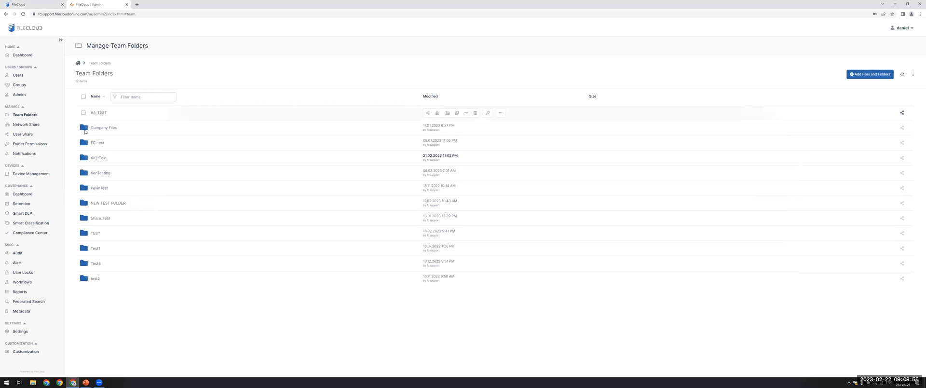
left_click(84, 129)
left_click(84, 144)
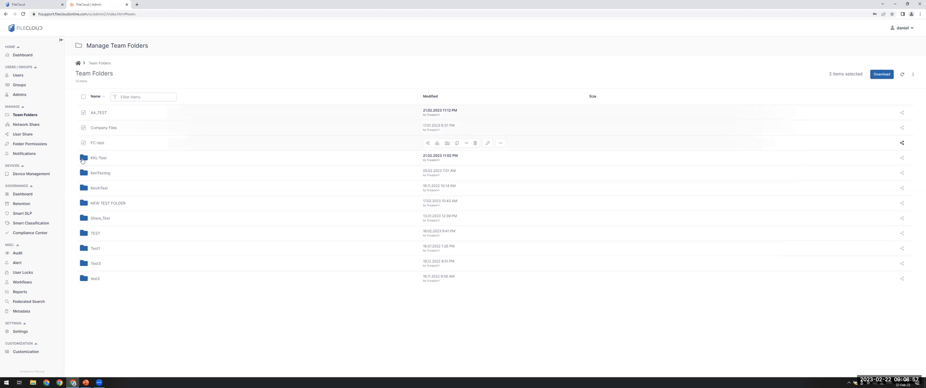
left_click(84, 158)
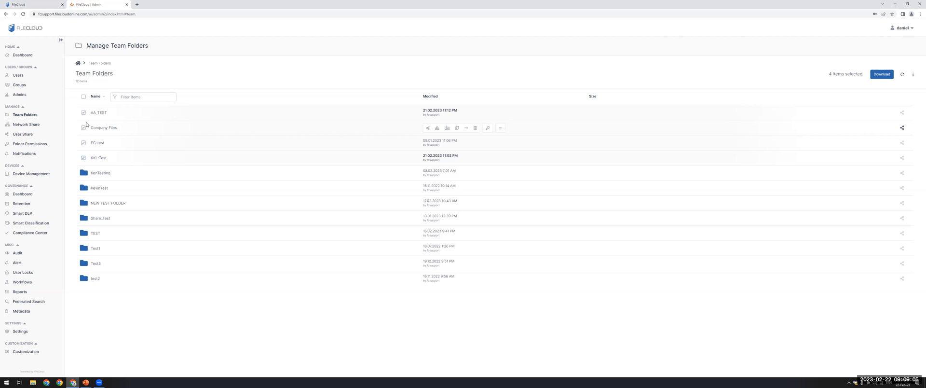
Switch to the PowerPoint slide show and advance to the "How do I upgrade?" slide
key("alt+Tab")
key("Right")
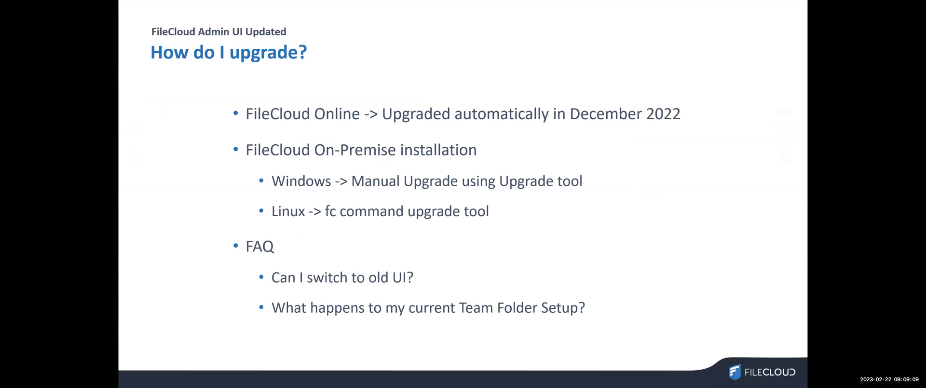